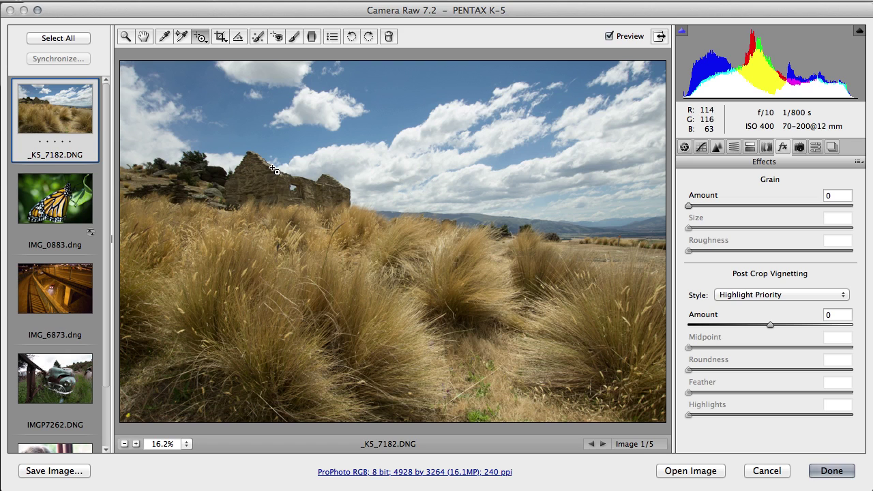
- Create a crop with the Straighten tool along the ruin's sloping wall and rotate the crop frame back to nearly level
{"action": "left_click", "coordinate": [239, 38]}
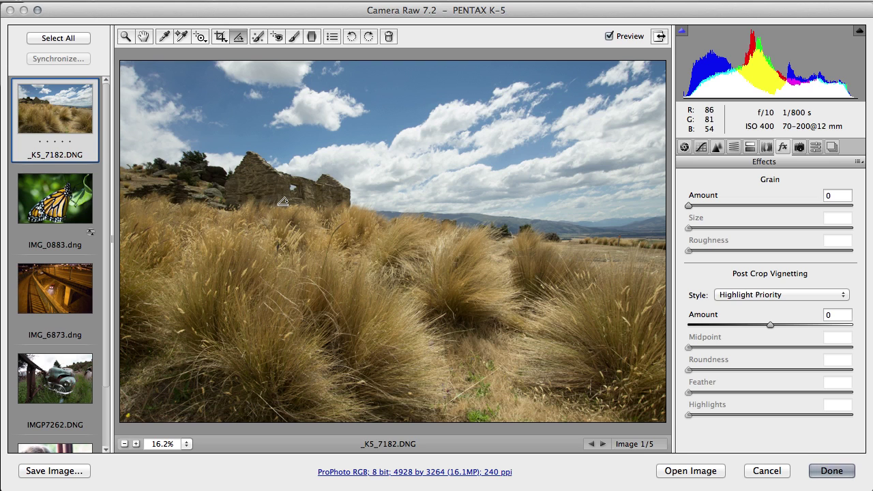
{"action": "left_click_drag", "start_coordinate": [282, 173], "coordinate": [282, 290]}
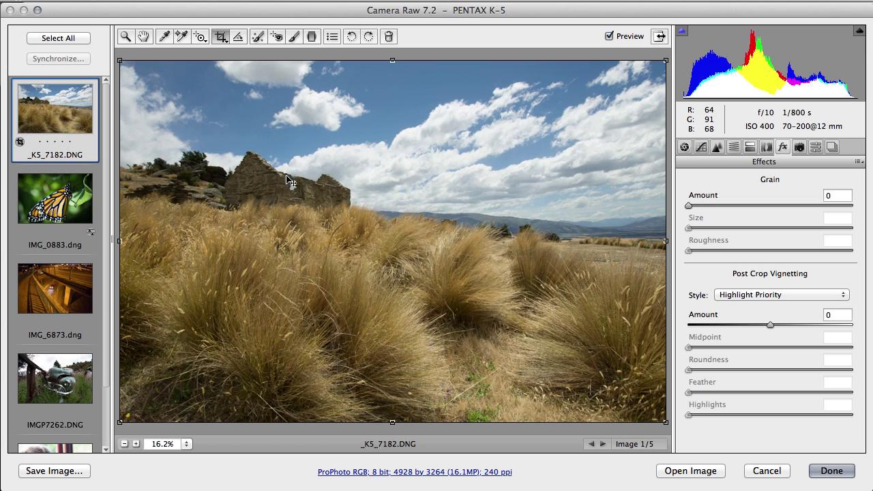
{"action": "left_click", "coordinate": [241, 39]}
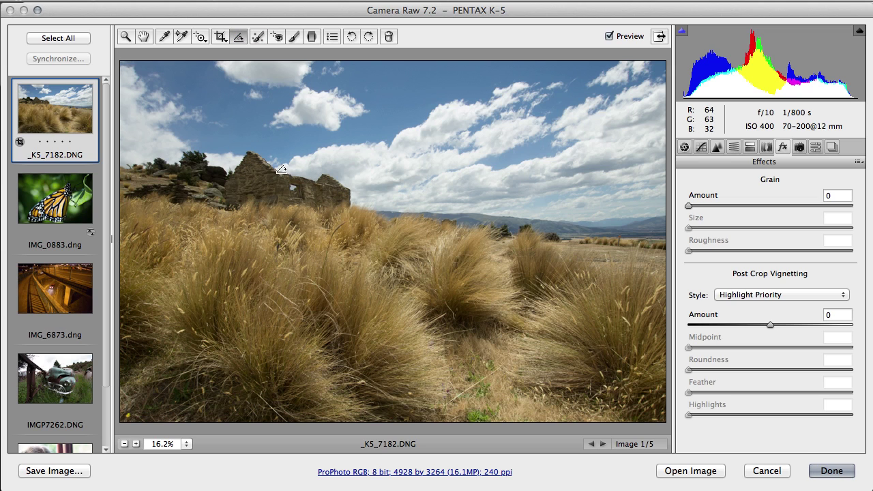
{"action": "left_click_drag", "start_coordinate": [280, 171], "coordinate": [355, 188]}
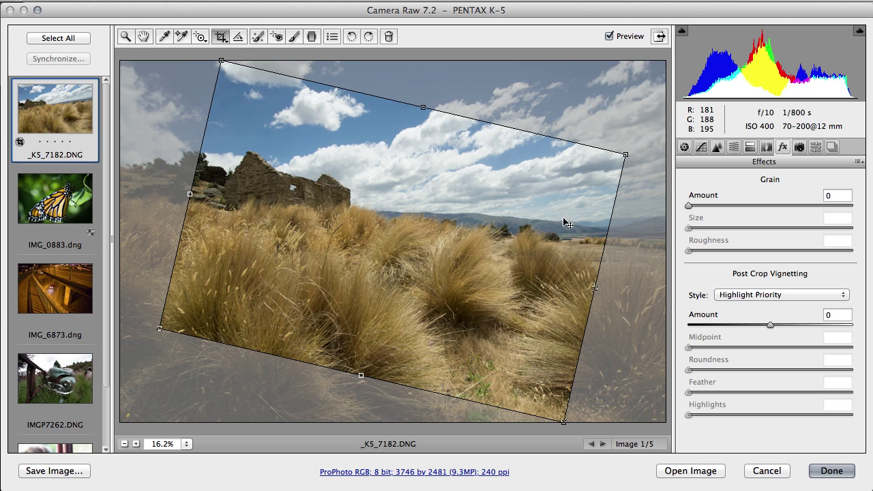
{"action": "left_click_drag", "start_coordinate": [619, 322], "coordinate": [626, 266]}
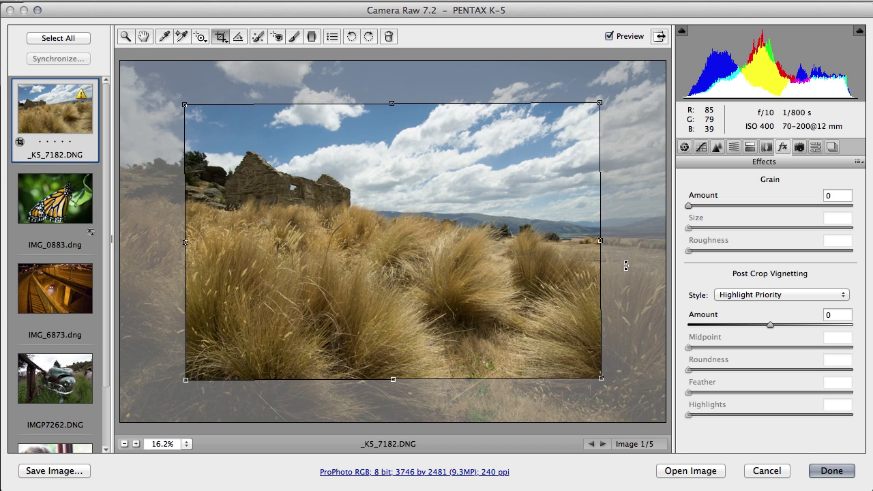
- Enlarge the crop frame from its two right-hand corners to about 4275 by 2914 pixels and apply the crop
{"action": "left_click_drag", "start_coordinate": [600, 378], "coordinate": [644, 414]}
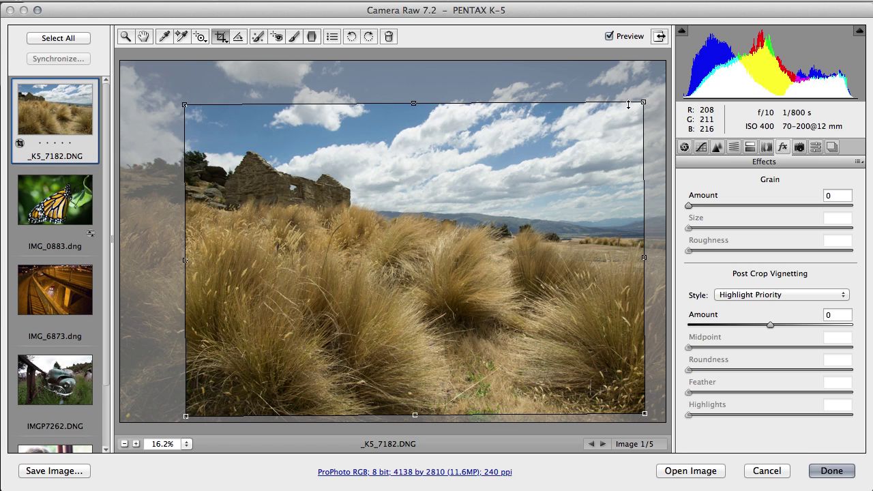
{"action": "left_click_drag", "start_coordinate": [643, 105], "coordinate": [658, 91]}
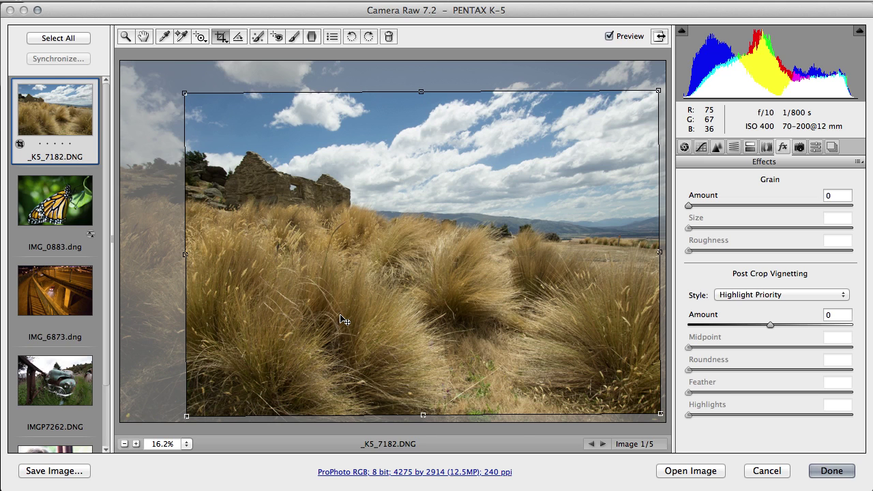
{"action": "key", "text": "z"}
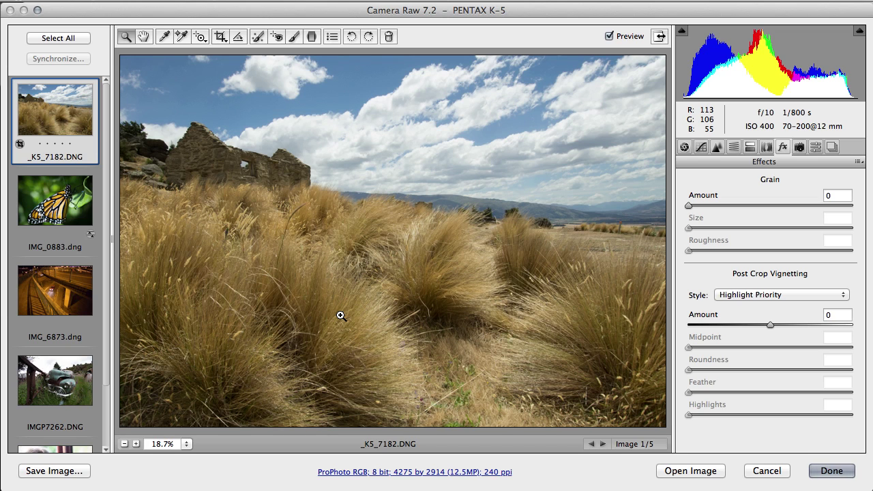
- Test the highlight clipping warning by raising Exposure up to +2.65, and reset Exposure to 0
{"action": "left_click", "coordinate": [685, 148]}
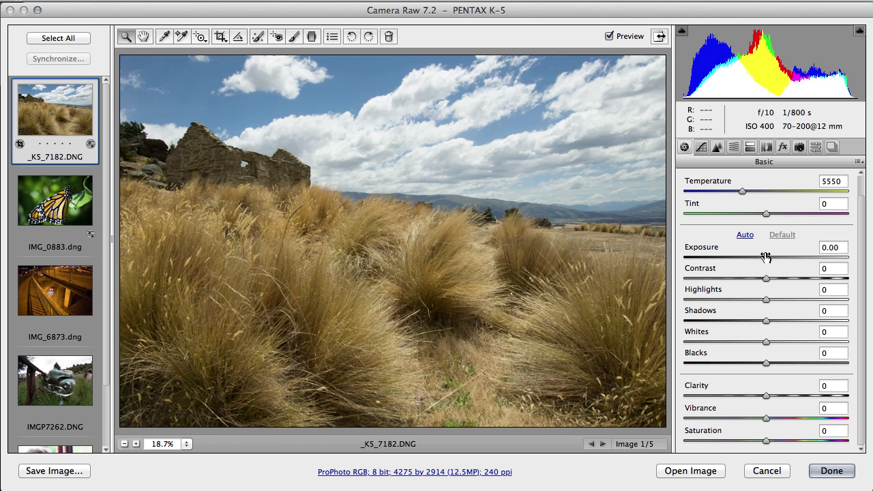
{"action": "left_click_drag", "start_coordinate": [765, 258], "coordinate": [789, 257]}
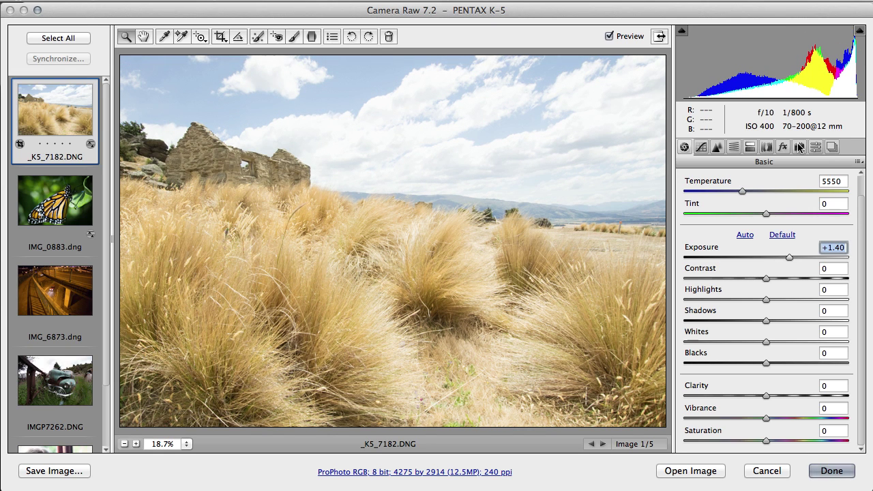
{"action": "left_click", "coordinate": [857, 31]}
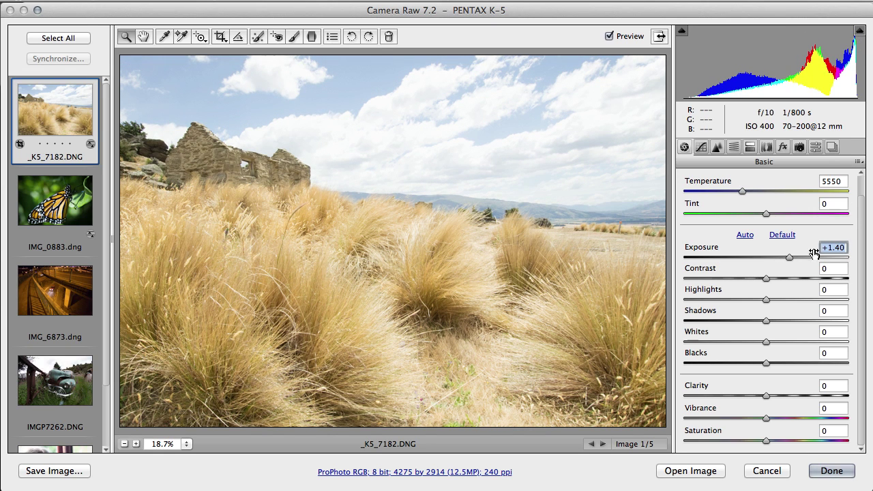
{"action": "left_click_drag", "start_coordinate": [789, 257], "coordinate": [810, 258]}
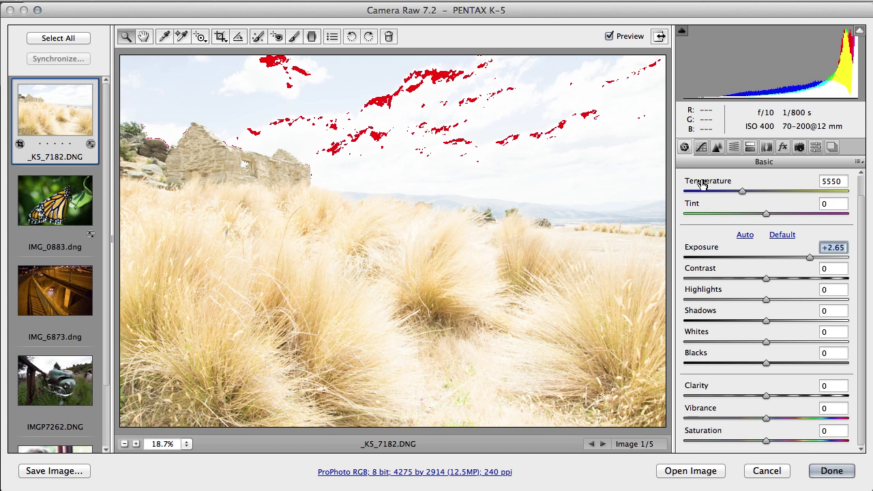
{"action": "left_click_drag", "start_coordinate": [811, 256], "coordinate": [795, 262]}
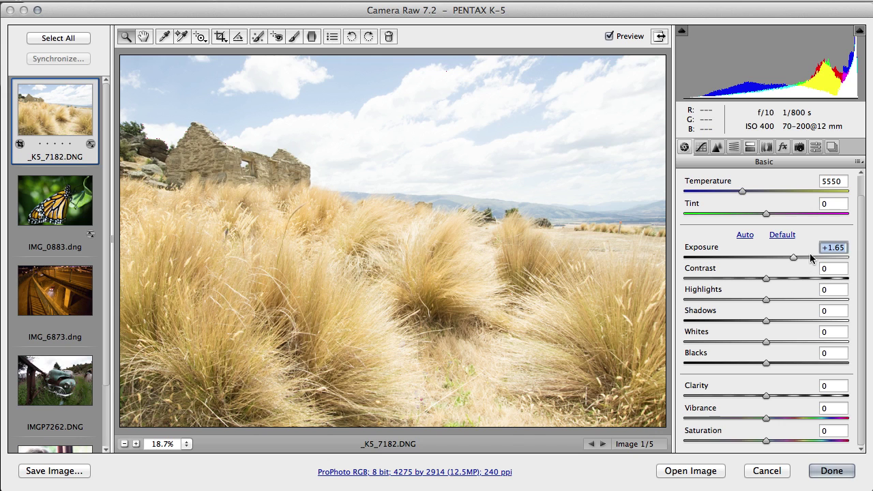
{"action": "type", "text": "0"}
{"action": "key", "text": "Return"}
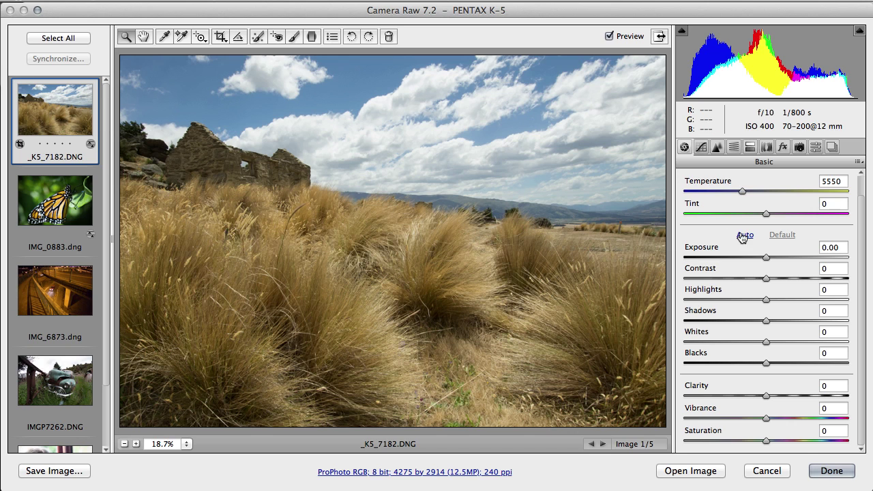
- Adjust the photo's basic tone to Contrast +13, Highlights -53, Blacks -8 and Clarity +29
{"action": "mouse_move", "coordinate": [766, 284]}
{"action": "left_mouse_down"}
{"action": "mouse_move", "coordinate": [789, 282]}
{"action": "mouse_move", "coordinate": [777, 282]}
{"action": "left_mouse_up"}
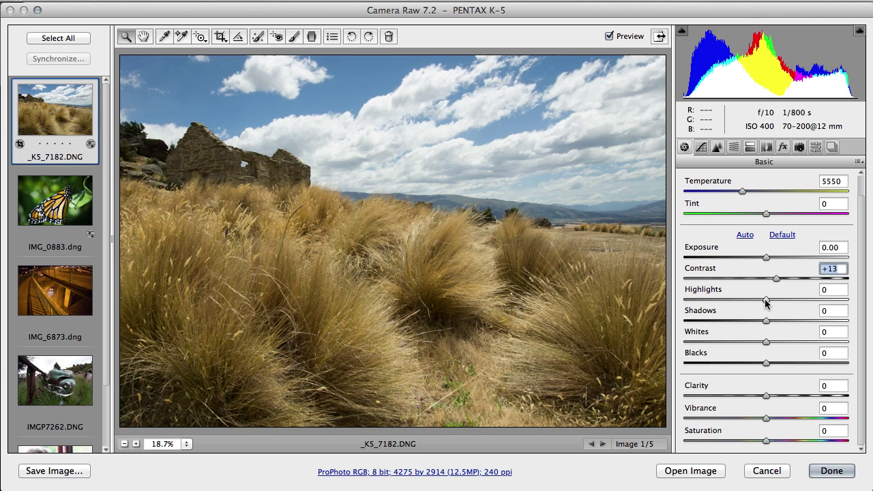
{"action": "left_click", "coordinate": [765, 300]}
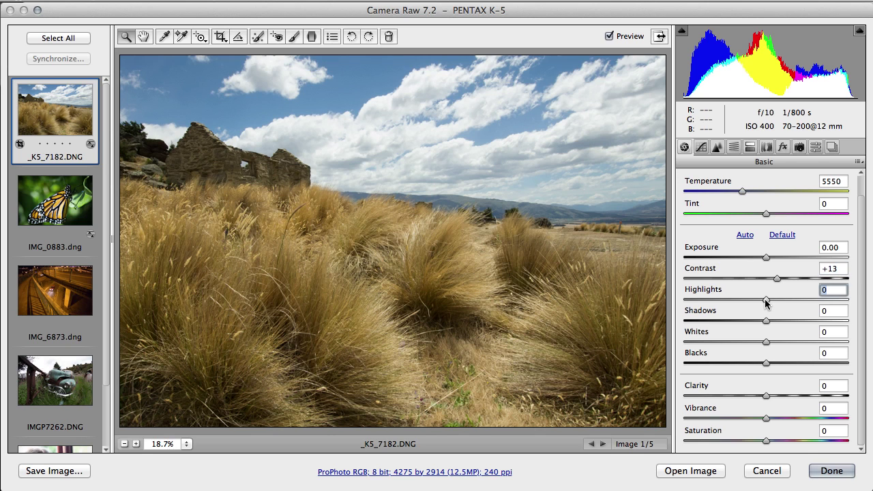
{"action": "left_click_drag", "start_coordinate": [765, 303], "coordinate": [722, 304]}
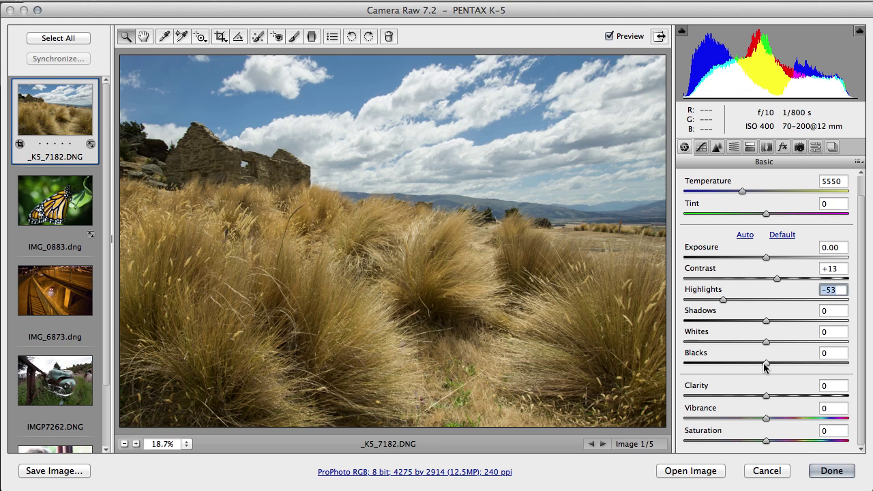
{"action": "mouse_move", "coordinate": [764, 366]}
{"action": "left_mouse_down"}
{"action": "mouse_move", "coordinate": [713, 364]}
{"action": "mouse_move", "coordinate": [759, 366]}
{"action": "left_mouse_up"}
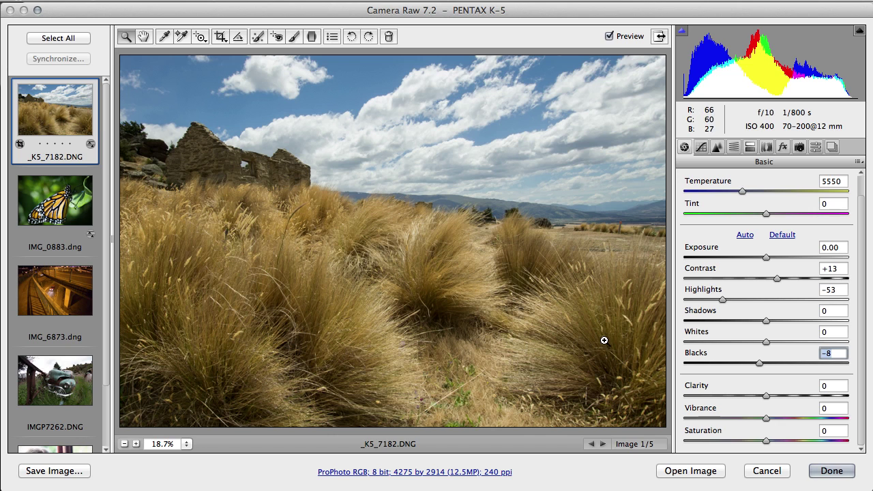
{"action": "left_click_drag", "start_coordinate": [767, 395], "coordinate": [791, 400]}
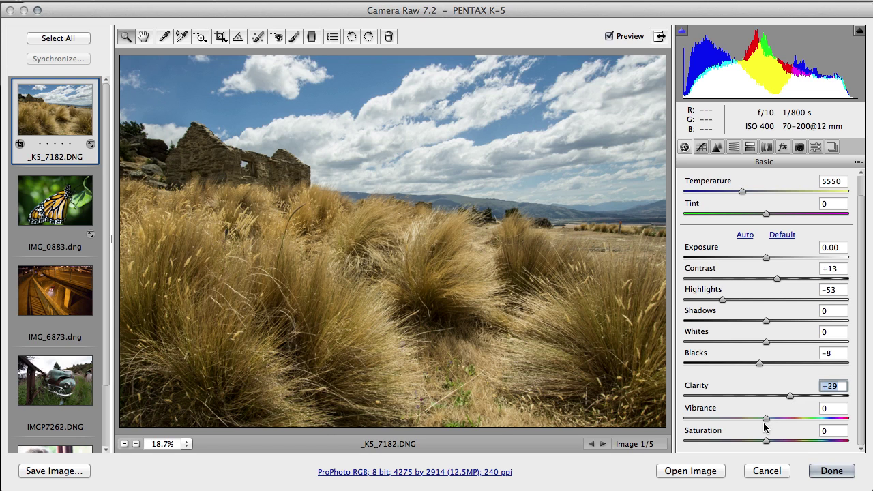
- Convert the photo to grayscale and darken the sky by setting the Blues mix to -100
{"action": "left_click", "coordinate": [738, 148]}
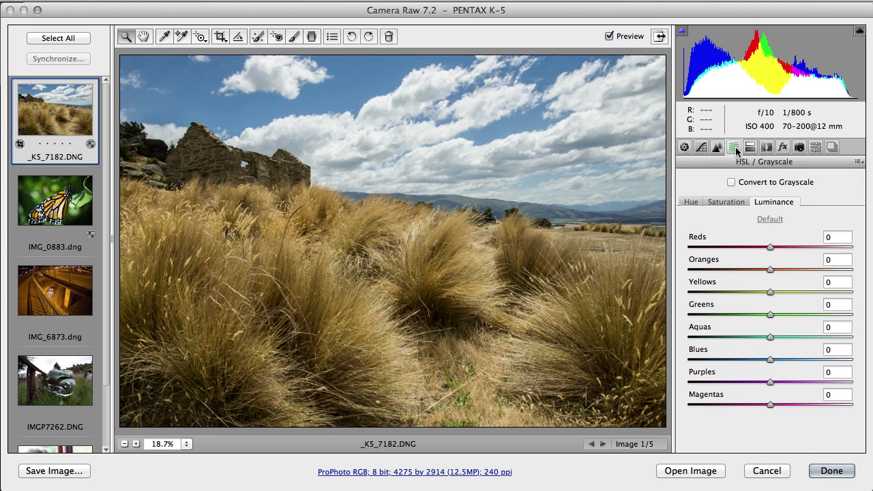
{"action": "left_click", "coordinate": [732, 183]}
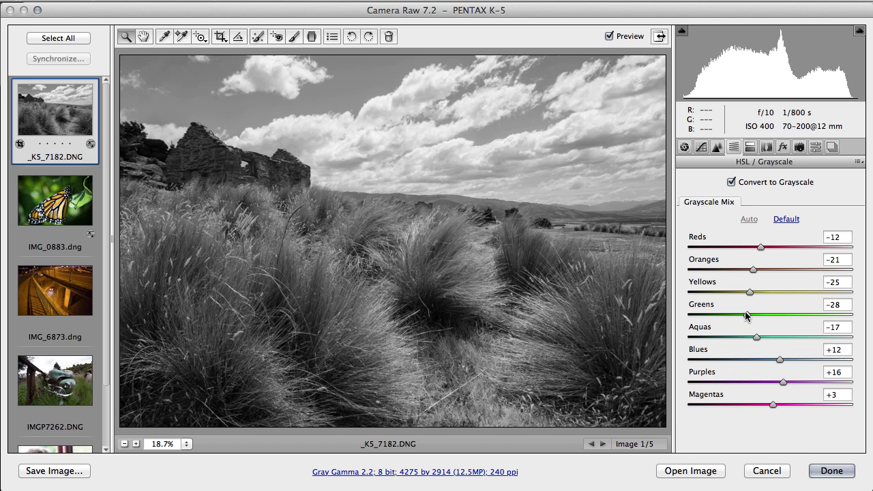
{"action": "left_click_drag", "start_coordinate": [778, 362], "coordinate": [665, 371]}
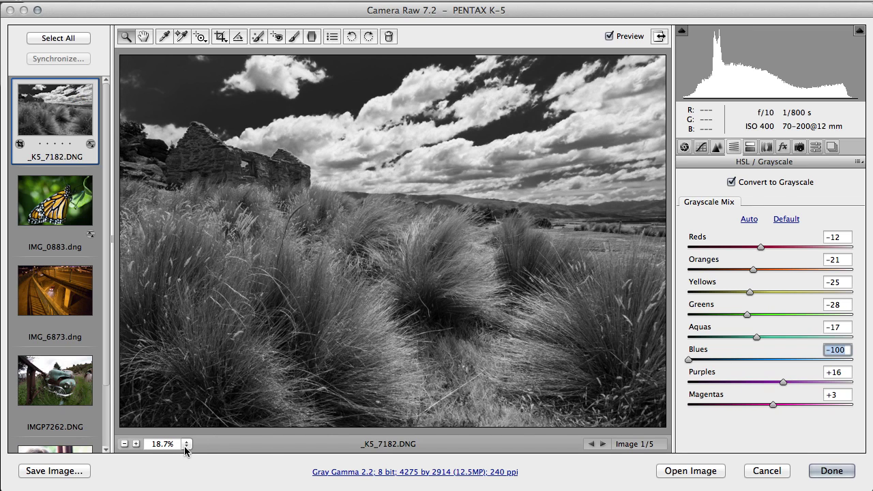
- Check the ruin's edge against the sky at 100% and set the Blues grayscale mix to -26
{"action": "left_click", "coordinate": [184, 447]}
{"action": "left_click", "coordinate": [219, 485]}
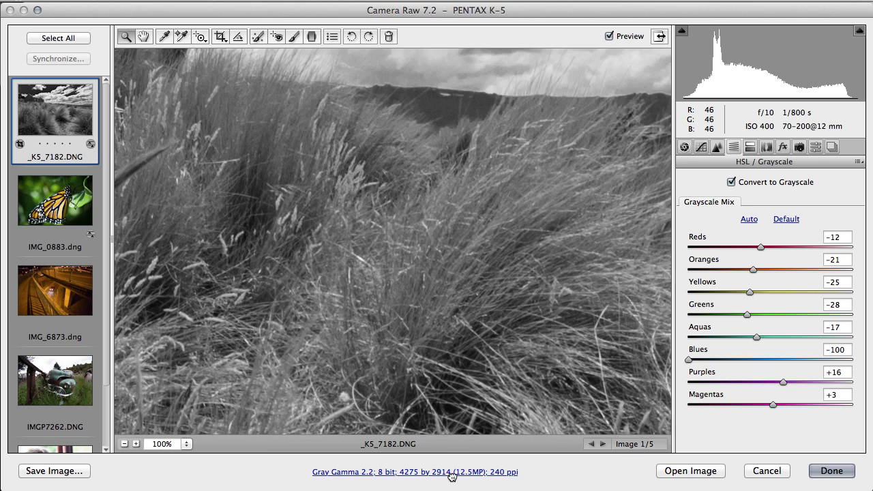
{"action": "left_click_drag", "start_coordinate": [349, 242], "coordinate": [660, 490]}
{"action": "left_click_drag", "start_coordinate": [382, 273], "coordinate": [540, 416]}
{"action": "left_click_drag", "start_coordinate": [392, 319], "coordinate": [643, 405]}
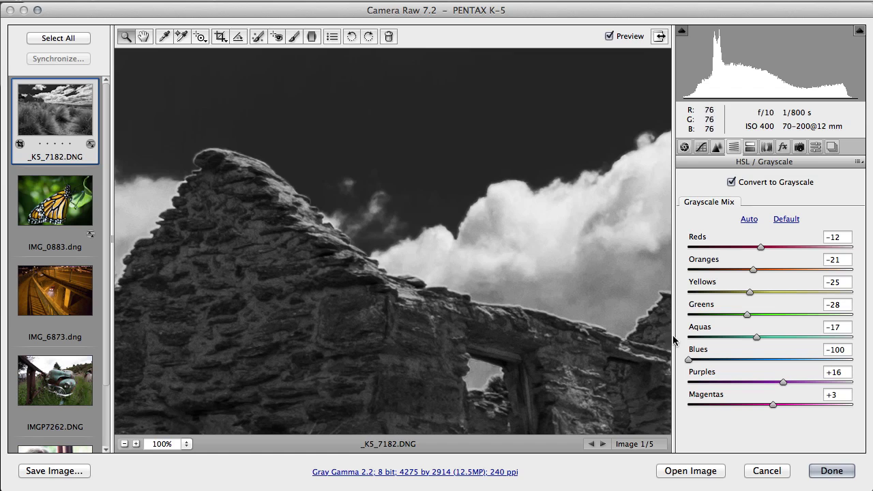
{"action": "left_click_drag", "start_coordinate": [688, 363], "coordinate": [769, 364]}
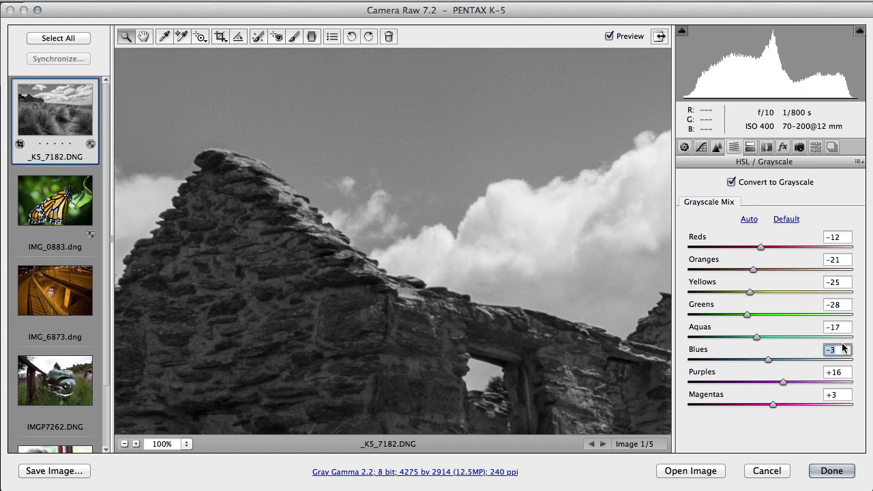
{"action": "left_click_drag", "start_coordinate": [768, 364], "coordinate": [750, 364]}
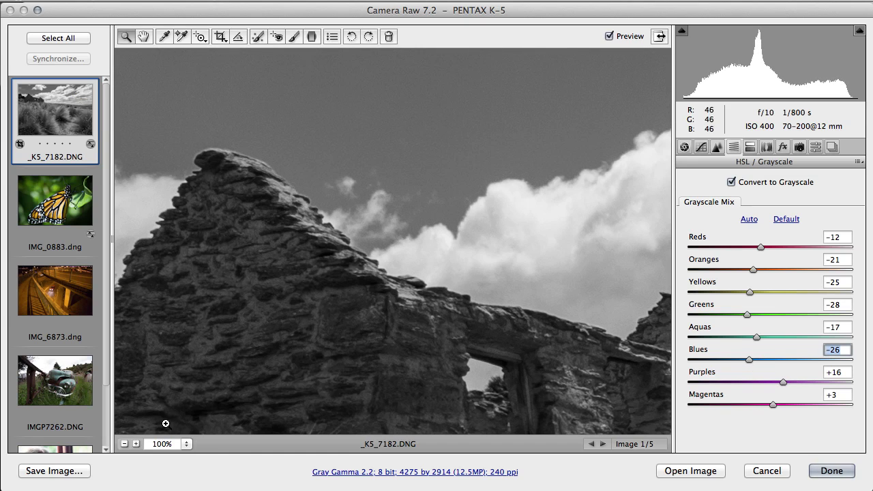
- Set the Yellows grayscale mix to -33 to darken the grass with the whole photo in view
{"action": "left_click", "coordinate": [186, 447]}
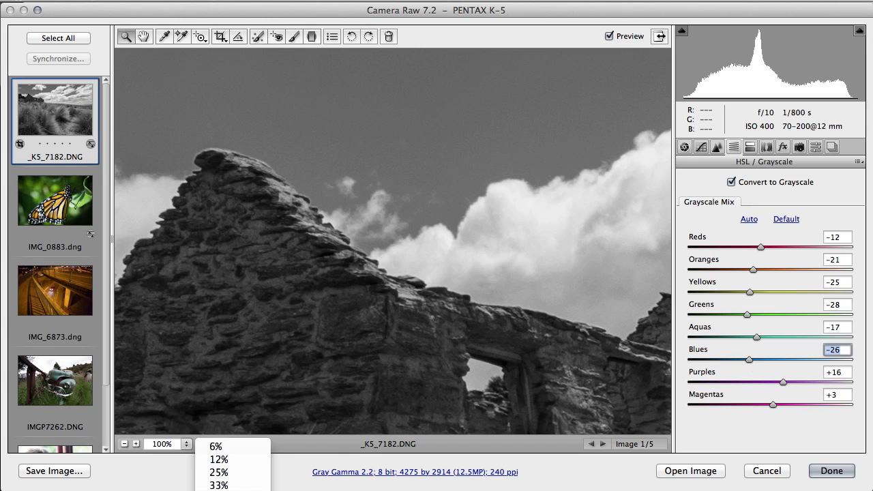
{"action": "left_click", "coordinate": [229, 489]}
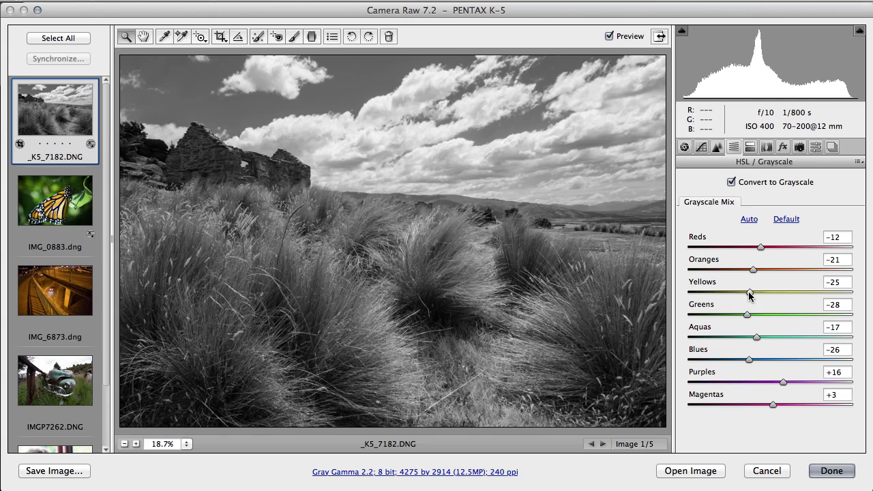
{"action": "mouse_move", "coordinate": [749, 294]}
{"action": "left_mouse_down"}
{"action": "mouse_move", "coordinate": [800, 296]}
{"action": "mouse_move", "coordinate": [743, 295]}
{"action": "left_mouse_up"}
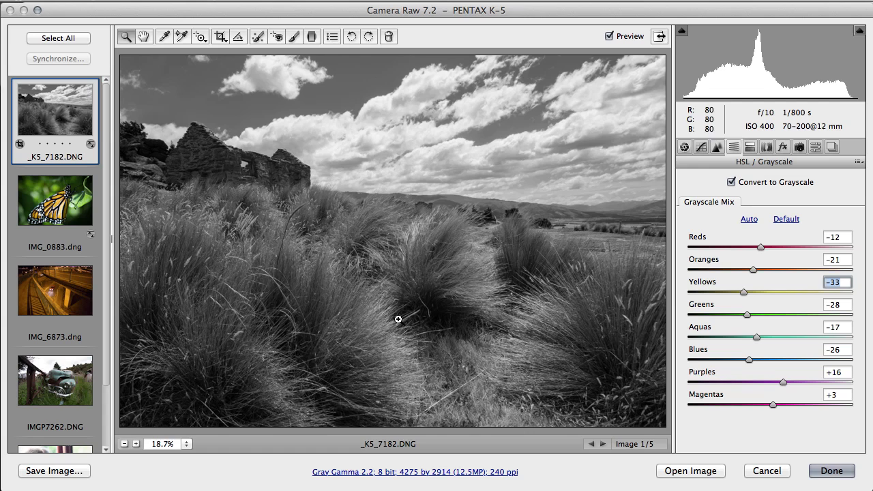
- Set the photo's Clarity to +44 and check the grass and ruin at 100%, ending with the whole photo in view
{"action": "left_click", "coordinate": [685, 149]}
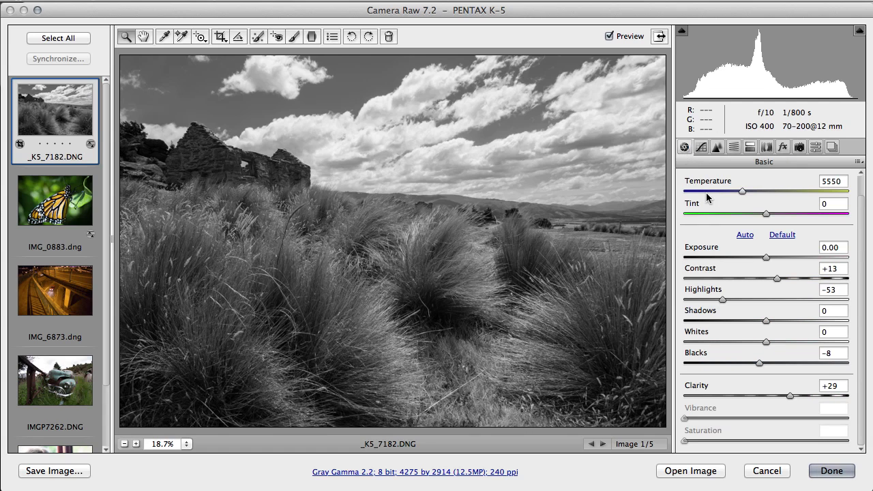
{"action": "left_click_drag", "start_coordinate": [789, 393], "coordinate": [800, 394]}
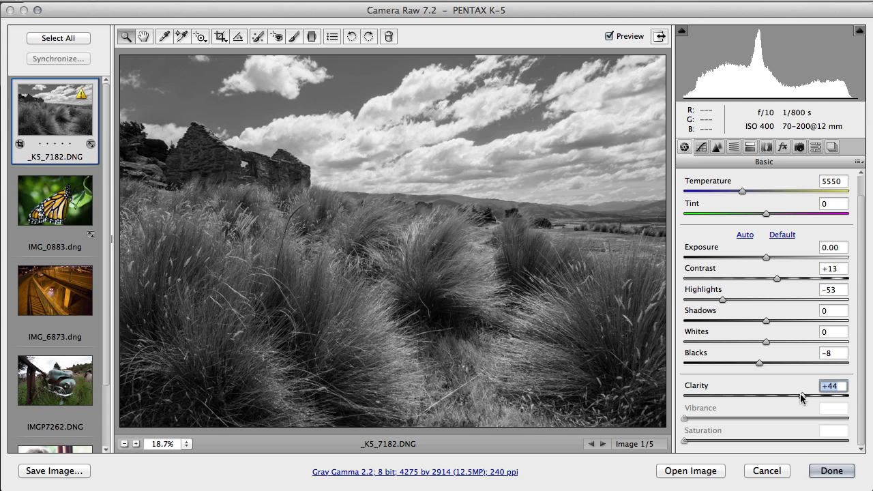
{"action": "left_click", "coordinate": [186, 444]}
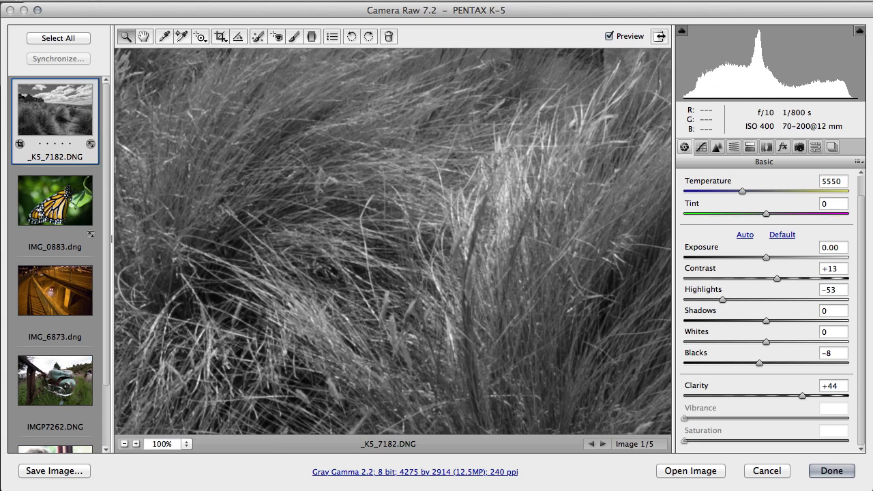
{"action": "left_click", "coordinate": [219, 490]}
{"action": "left_click_drag", "start_coordinate": [234, 238], "coordinate": [675, 488]}
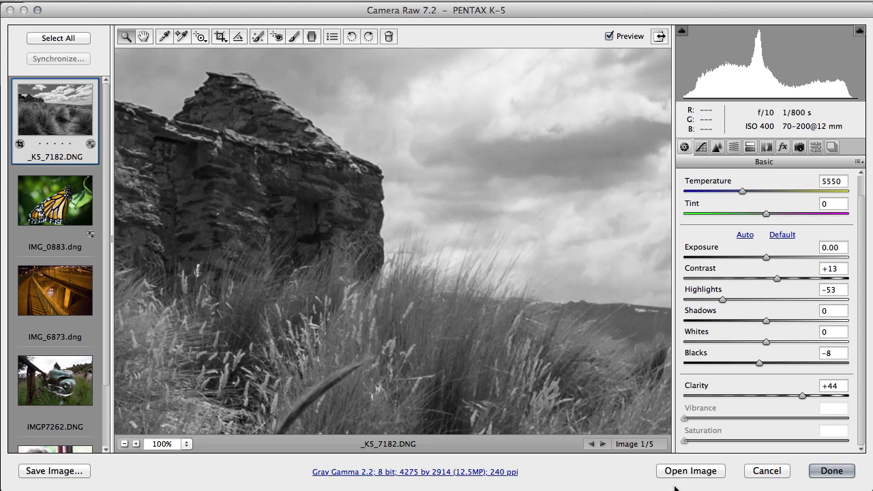
{"action": "left_click_drag", "start_coordinate": [231, 193], "coordinate": [511, 322]}
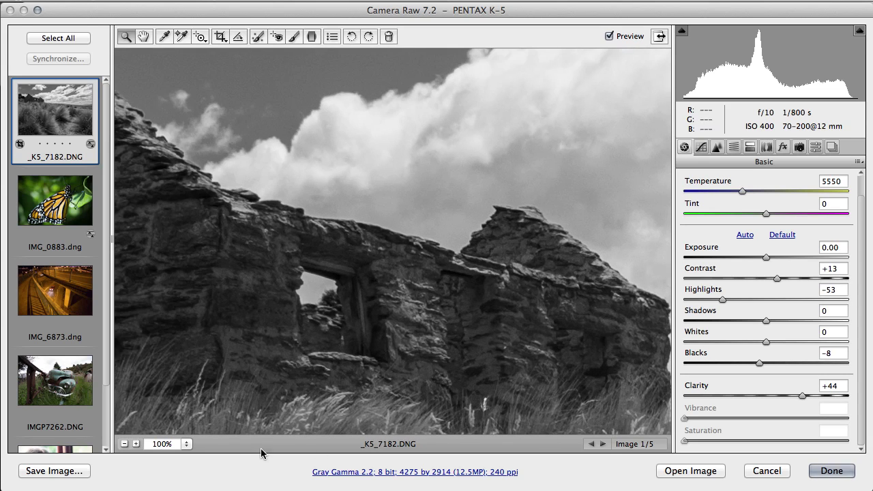
{"action": "left_click", "coordinate": [187, 444]}
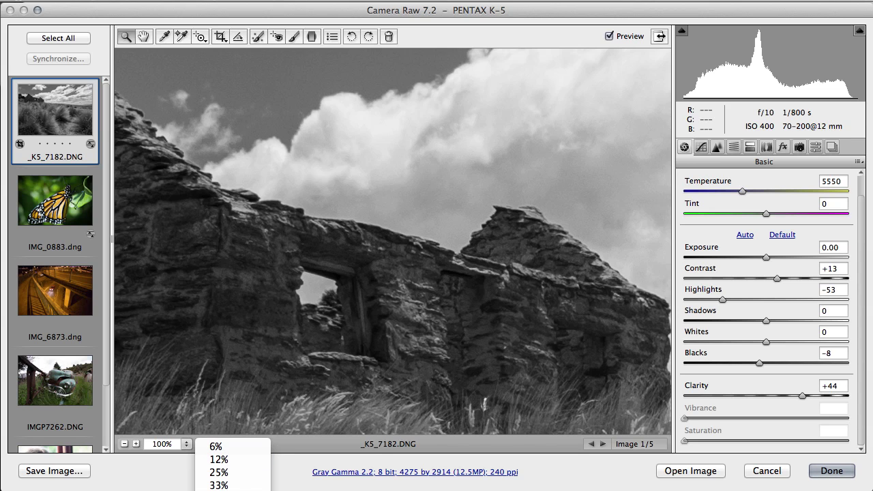
{"action": "left_click", "coordinate": [218, 485]}
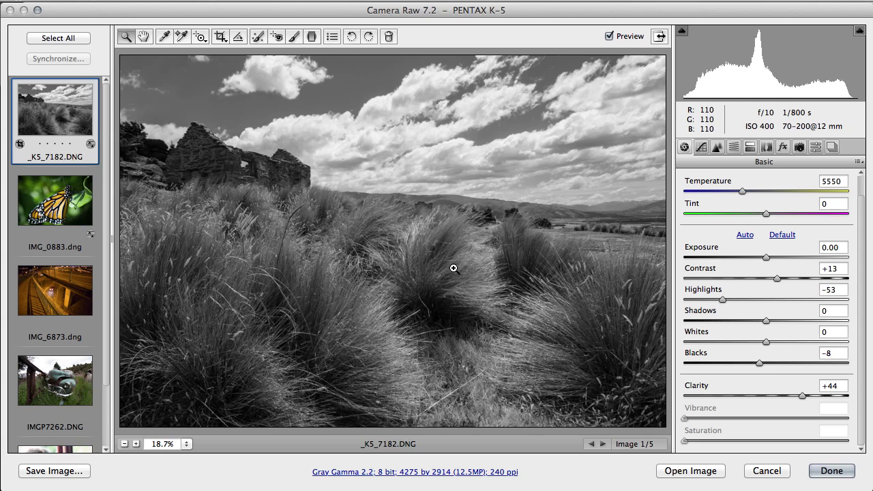
- Darken the low tones on the parametric tone curve with Shadows -30 and Darks -15
{"action": "left_click", "coordinate": [701, 147]}
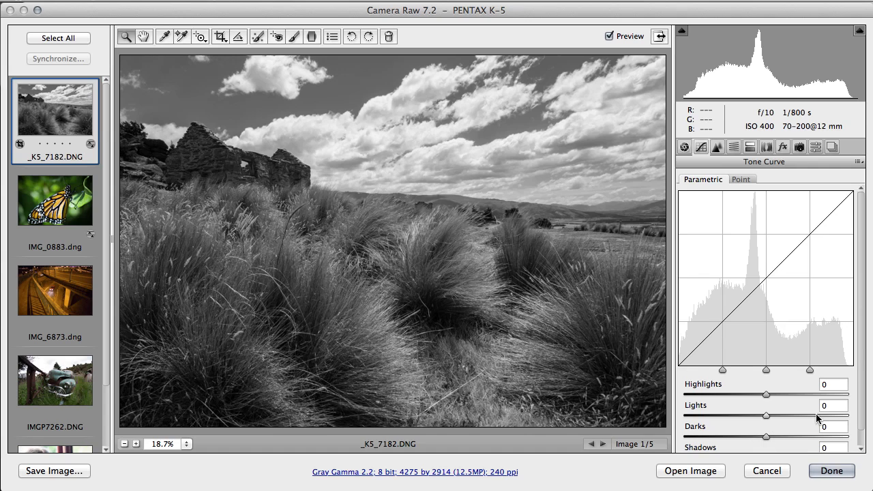
{"action": "left_click_drag", "start_coordinate": [863, 356], "coordinate": [865, 380]}
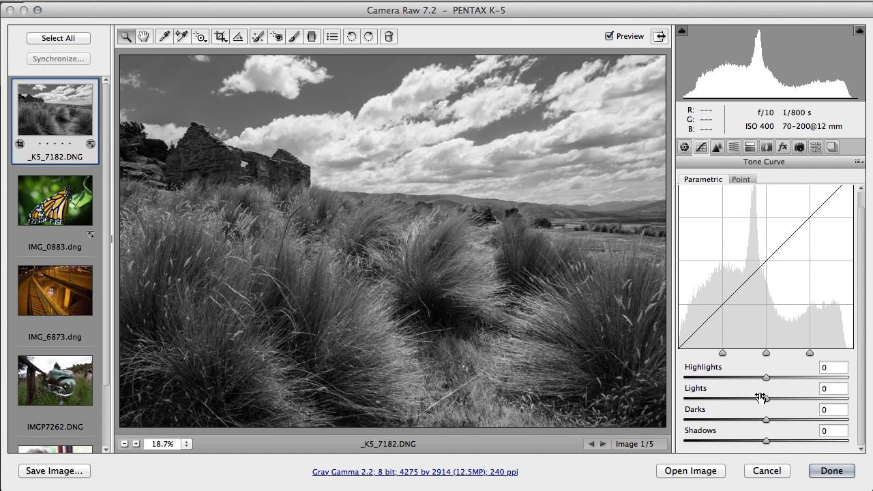
{"action": "left_click_drag", "start_coordinate": [767, 441], "coordinate": [741, 441]}
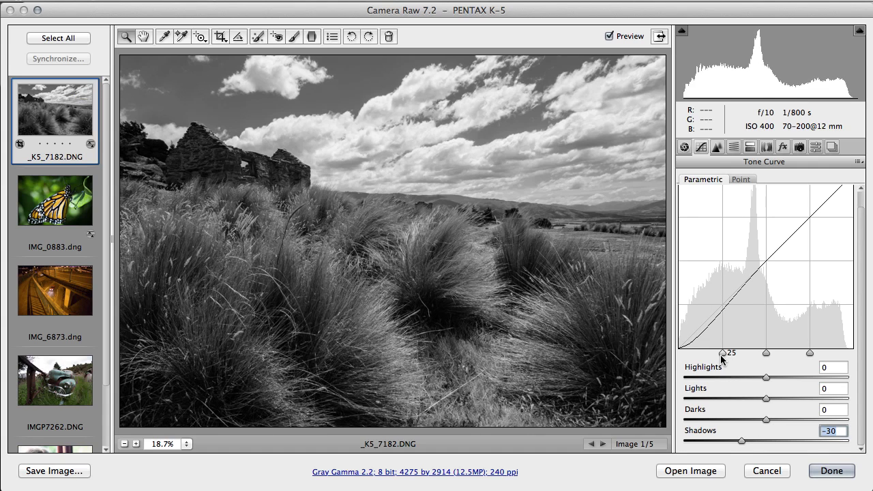
{"action": "left_click_drag", "start_coordinate": [763, 421], "coordinate": [754, 422]}
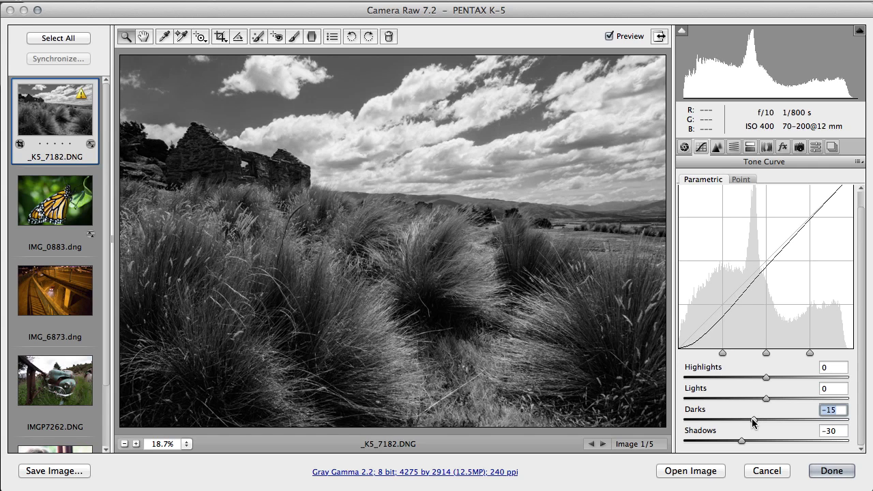
- Set the parametric tone curve's Lights to +25, Highlights to -36 and Darks to -10
{"action": "left_click_drag", "start_coordinate": [765, 399], "coordinate": [798, 377]}
{"action": "left_click", "coordinate": [766, 378]}
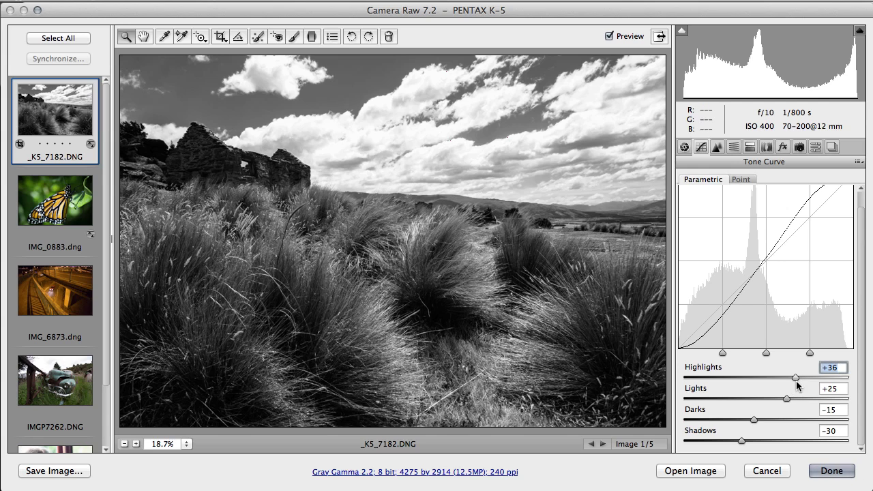
{"action": "left_click_drag", "start_coordinate": [796, 382], "coordinate": [738, 386]}
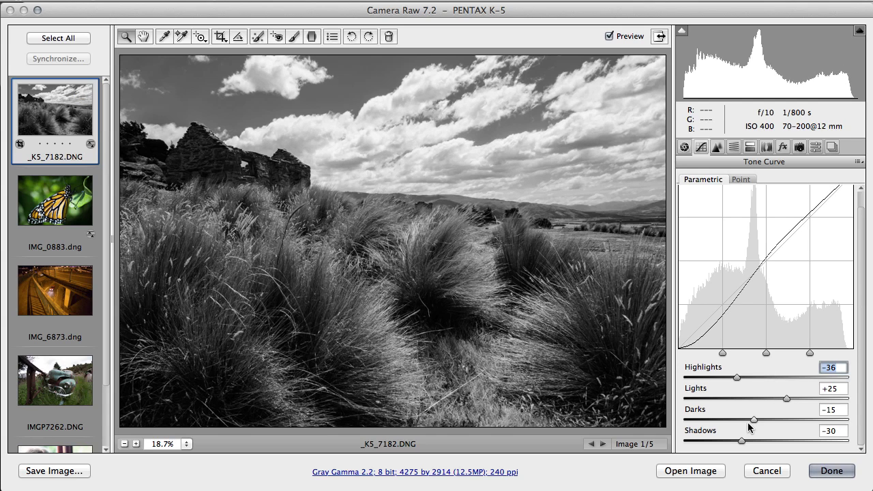
{"action": "left_click_drag", "start_coordinate": [753, 421], "coordinate": [759, 424]}
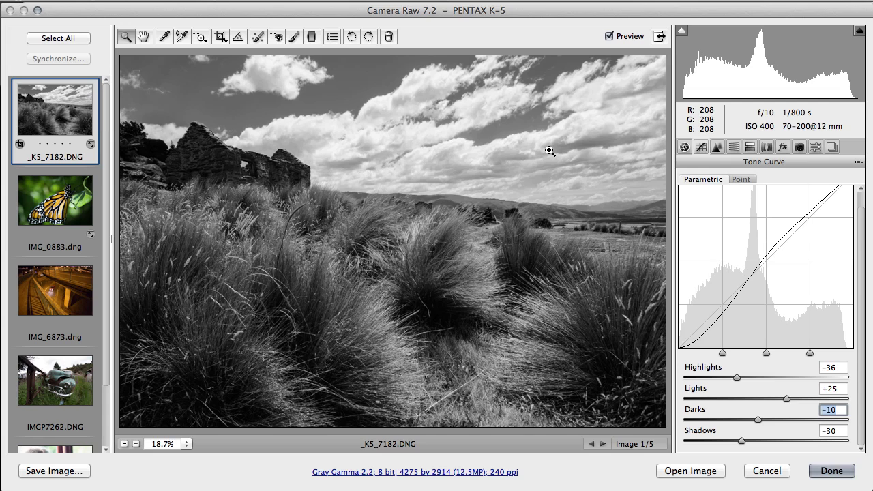
- Darken the photo's corners with a manual lens vignetting Amount of -100
{"action": "left_click", "coordinate": [766, 146]}
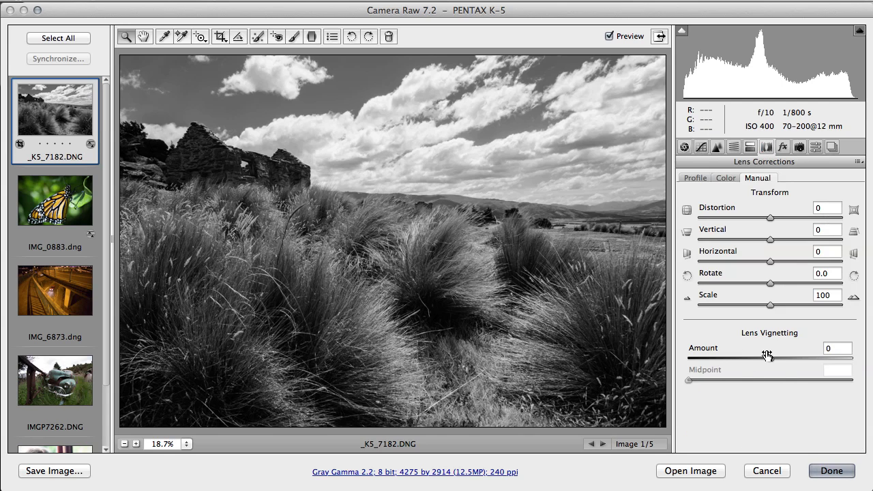
{"action": "left_click_drag", "start_coordinate": [771, 357], "coordinate": [676, 363]}
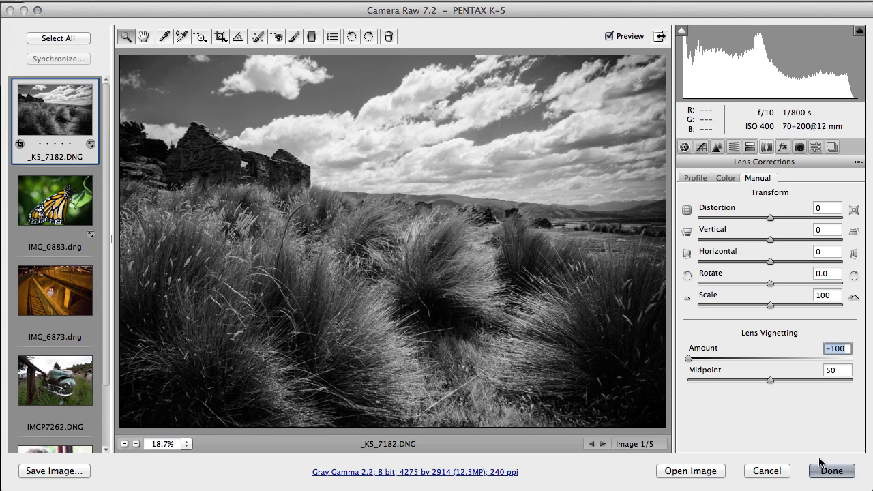
- Split-tone the shadows a warm brown with Hue 36 and Saturation 24
{"action": "left_click", "coordinate": [734, 147]}
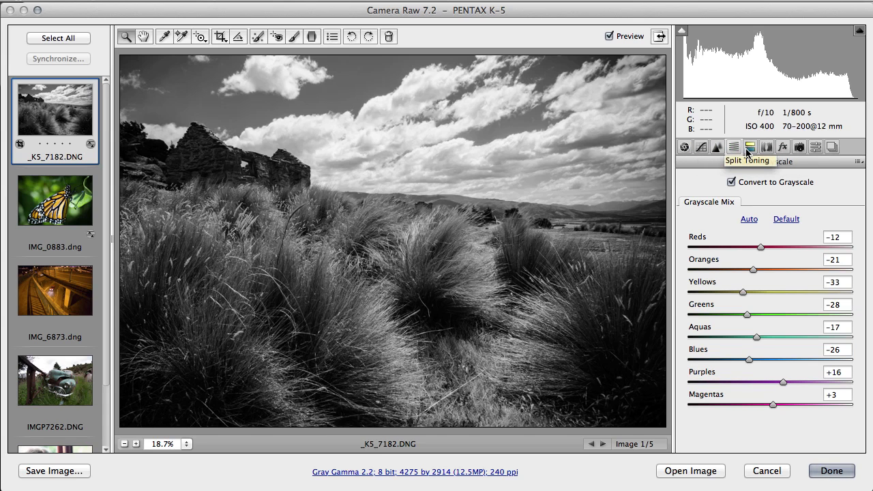
{"action": "left_click", "coordinate": [748, 148]}
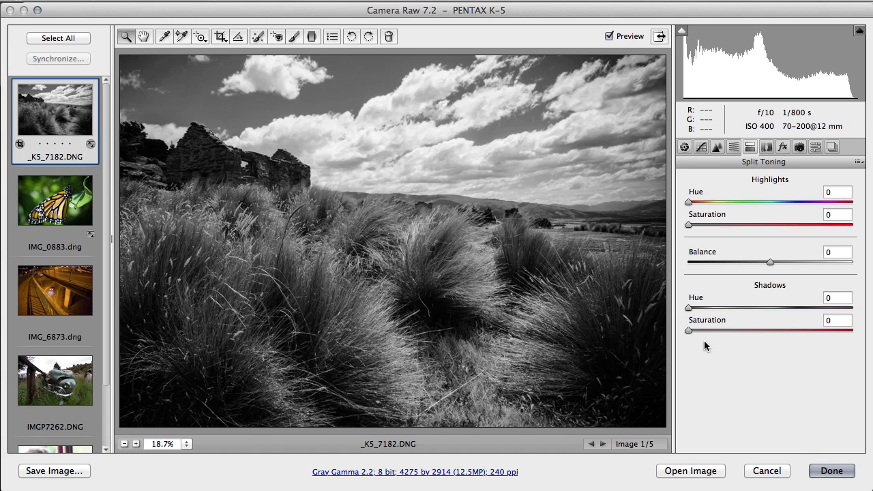
{"action": "left_click_drag", "start_coordinate": [689, 309], "coordinate": [762, 330]}
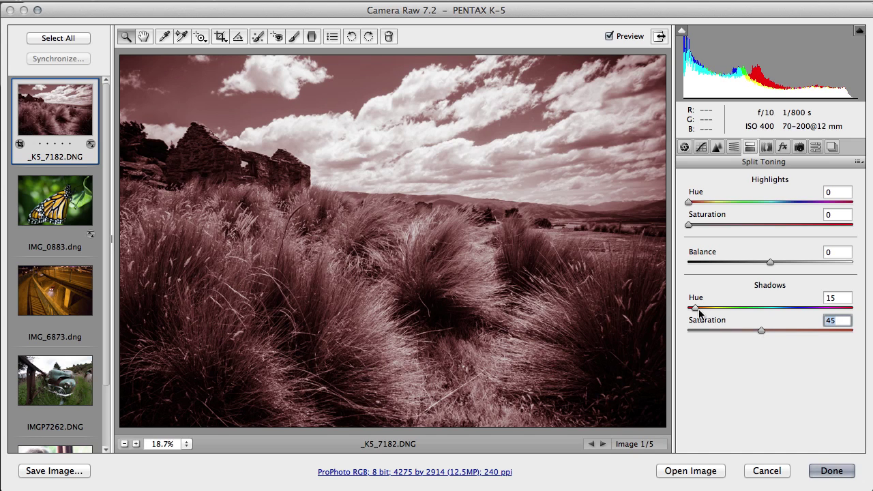
{"action": "left_click_drag", "start_coordinate": [696, 310], "coordinate": [702, 311]}
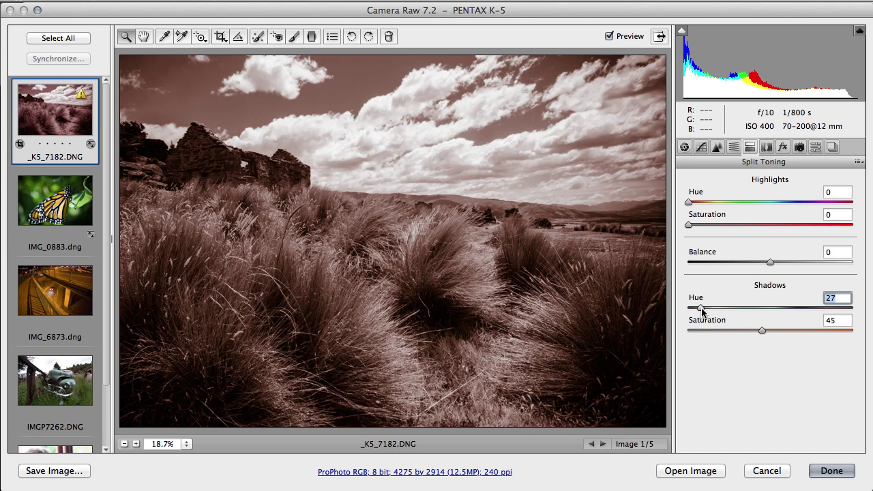
{"action": "left_click_drag", "start_coordinate": [703, 312], "coordinate": [706, 312]}
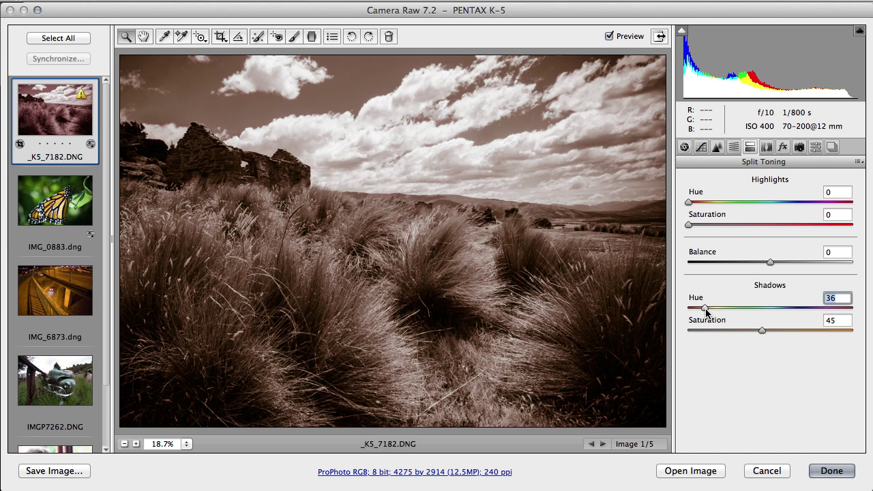
{"action": "left_click_drag", "start_coordinate": [760, 330], "coordinate": [725, 335]}
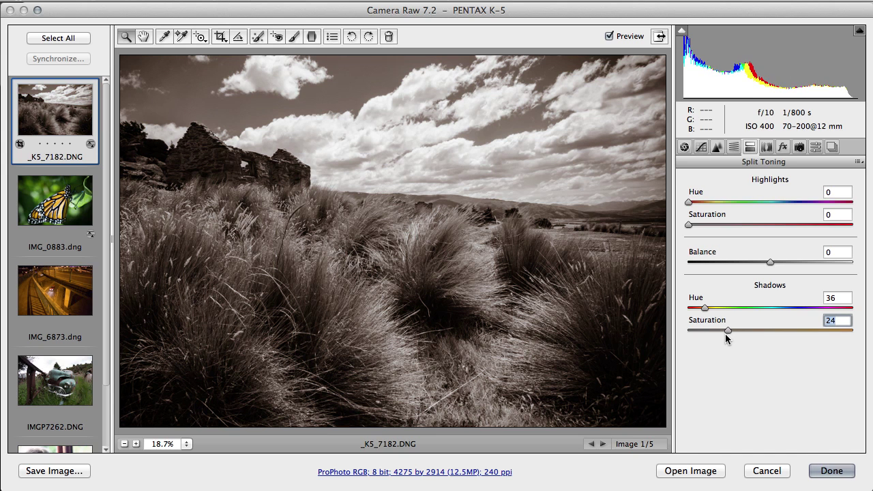
- Tint the split-toning highlights cyan with Hue 182 and Saturation 19
{"action": "left_click_drag", "start_coordinate": [694, 206], "coordinate": [748, 206]}
{"action": "left_click_drag", "start_coordinate": [693, 227], "coordinate": [704, 228]}
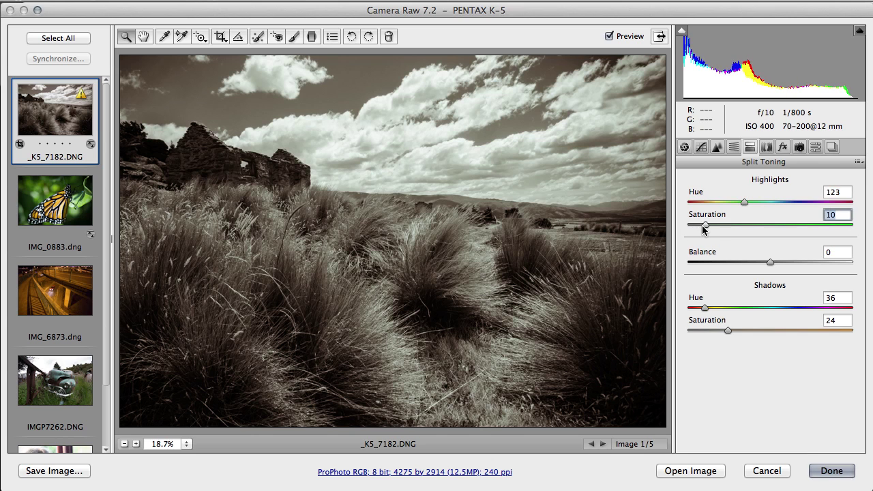
{"action": "left_click_drag", "start_coordinate": [746, 205], "coordinate": [769, 203]}
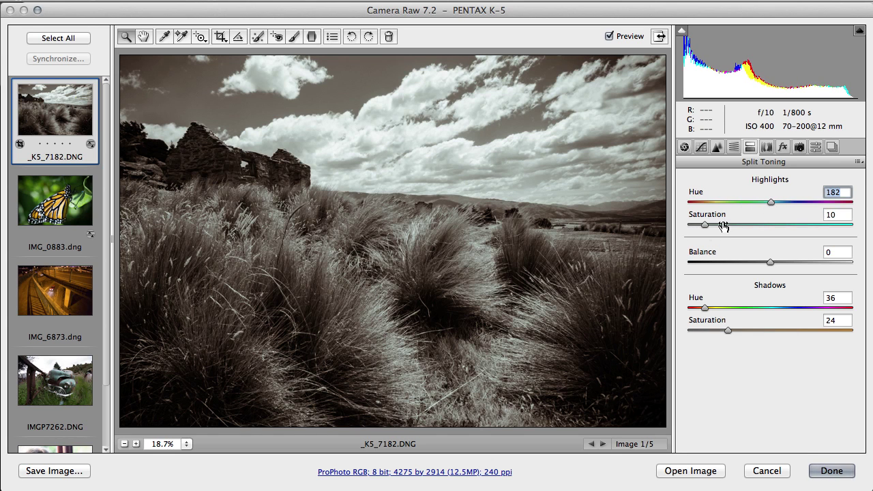
{"action": "left_click_drag", "start_coordinate": [705, 227], "coordinate": [718, 229]}
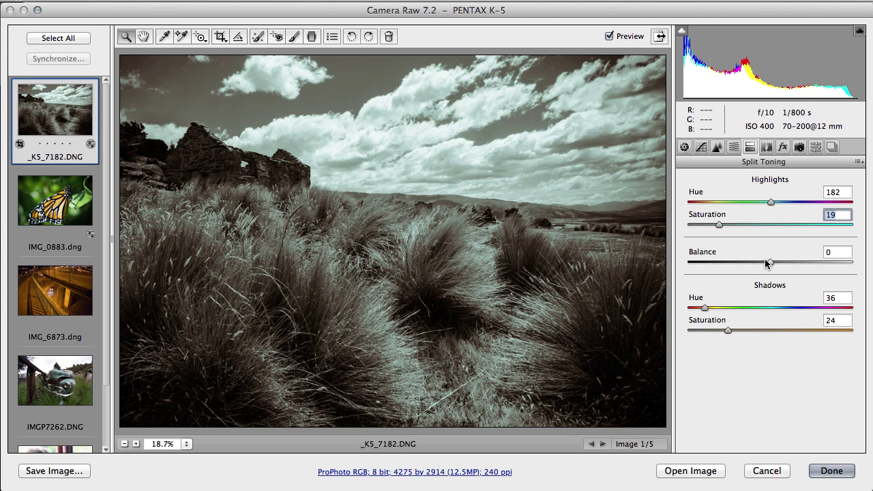
- Set the split-toning Balance to -52, then reduce the highlights' Saturation to 12 and the shadows' Saturation to 17
{"action": "left_click_drag", "start_coordinate": [771, 262], "coordinate": [843, 266]}
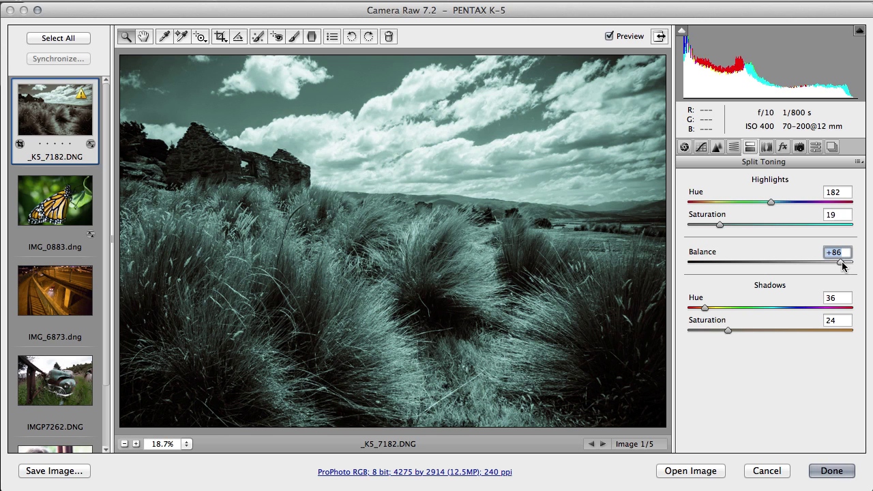
{"action": "left_click_drag", "start_coordinate": [843, 266], "coordinate": [728, 272]}
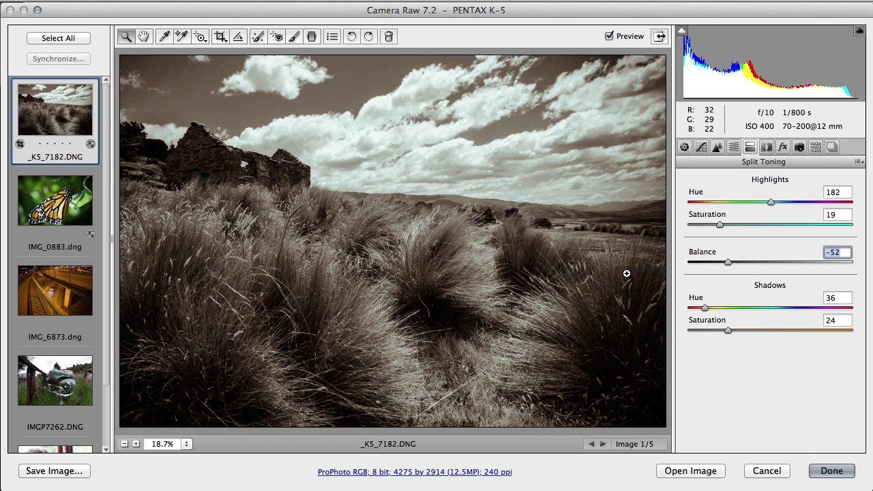
{"action": "left_click_drag", "start_coordinate": [718, 225], "coordinate": [706, 226]}
{"action": "left_click_drag", "start_coordinate": [727, 330], "coordinate": [716, 332]}
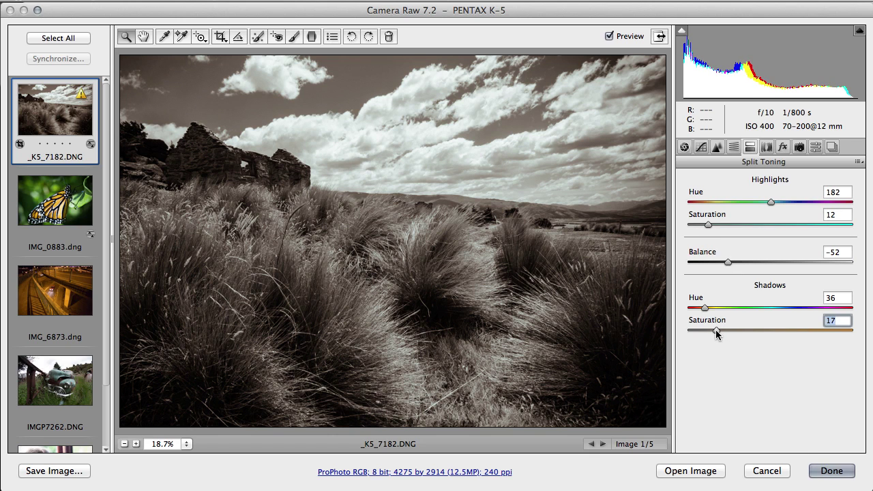